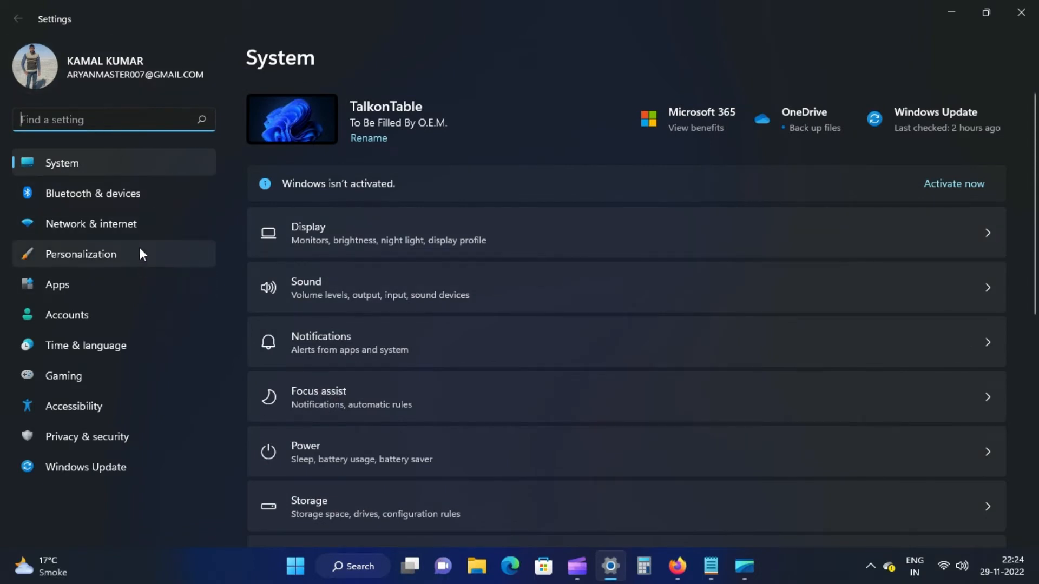
- Go to Accounts and then the Family & other users page
left_click(144, 315)
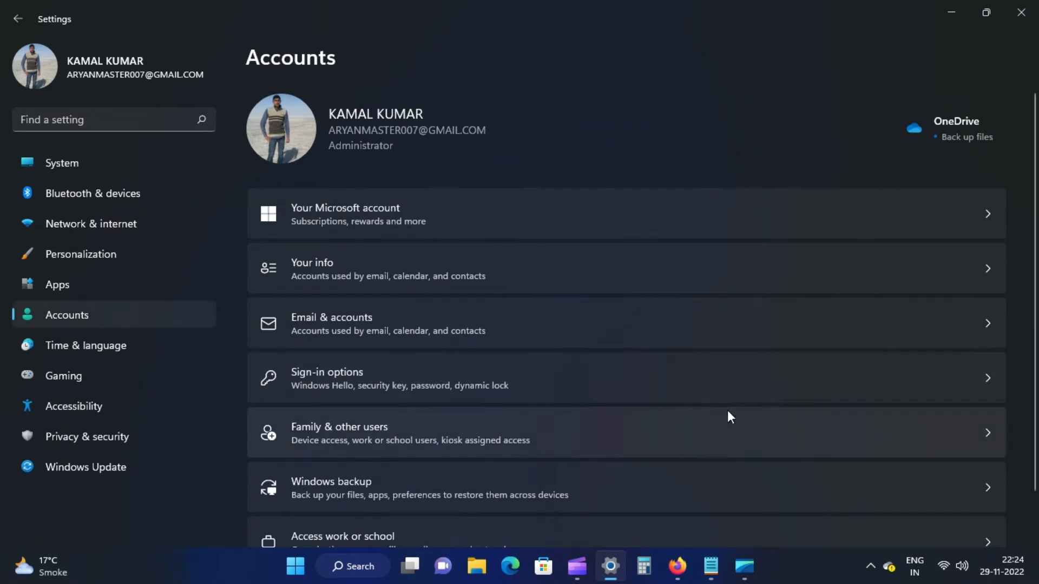
left_click(707, 441)
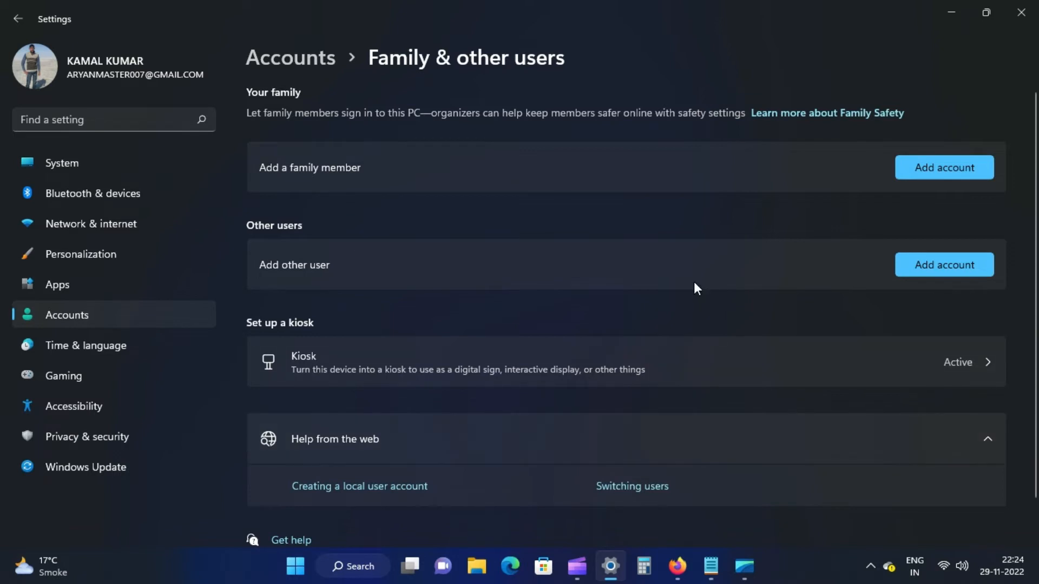
- Go to the Kiosk page and expand Kiosk 1, which runs Microsoft Edge
left_click(762, 371)
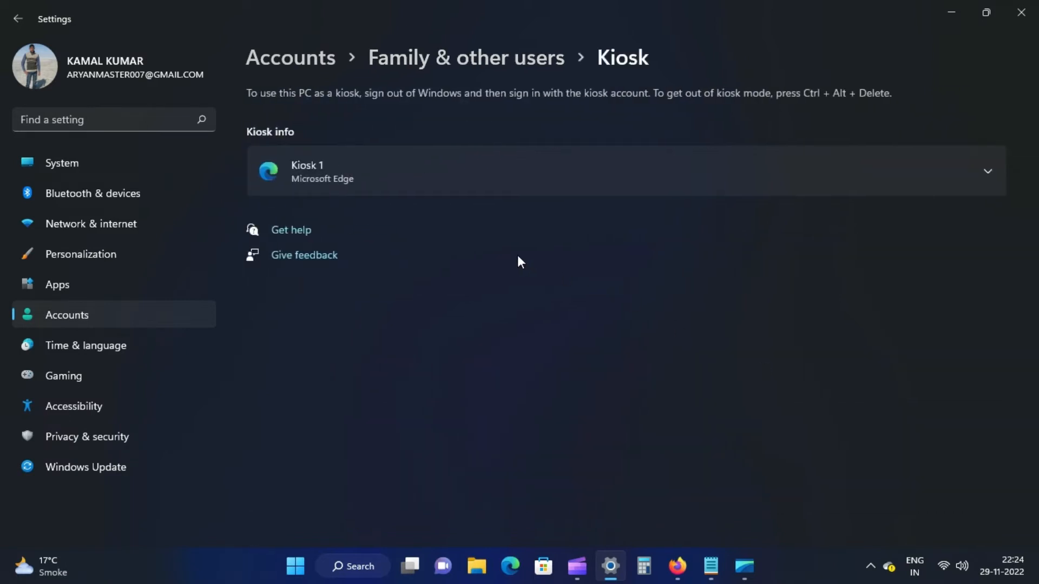
left_click(987, 174)
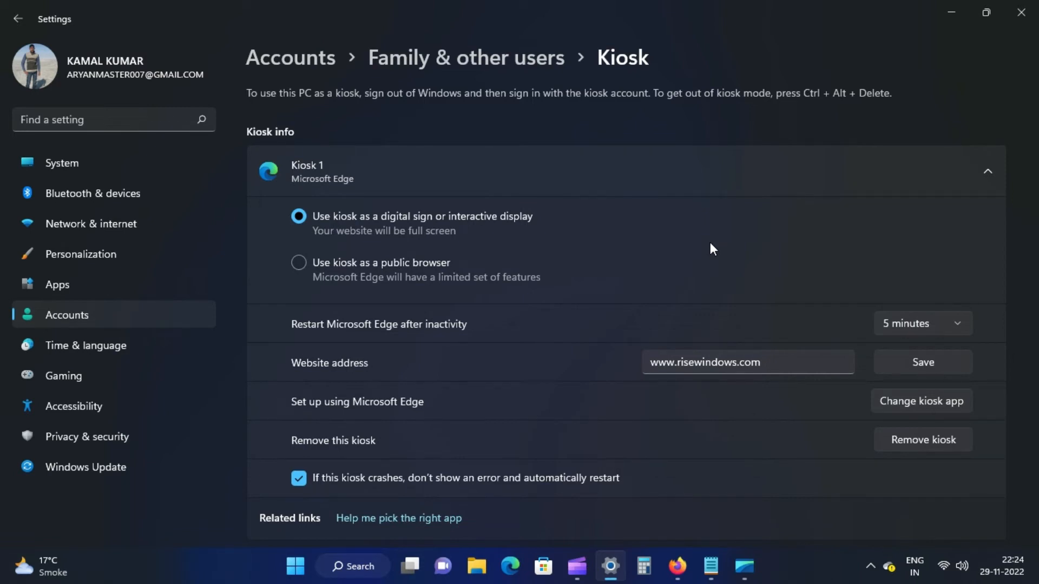
- Change Kiosk 1's app, choosing Photos as the new kiosk app and continuing
left_click(932, 404)
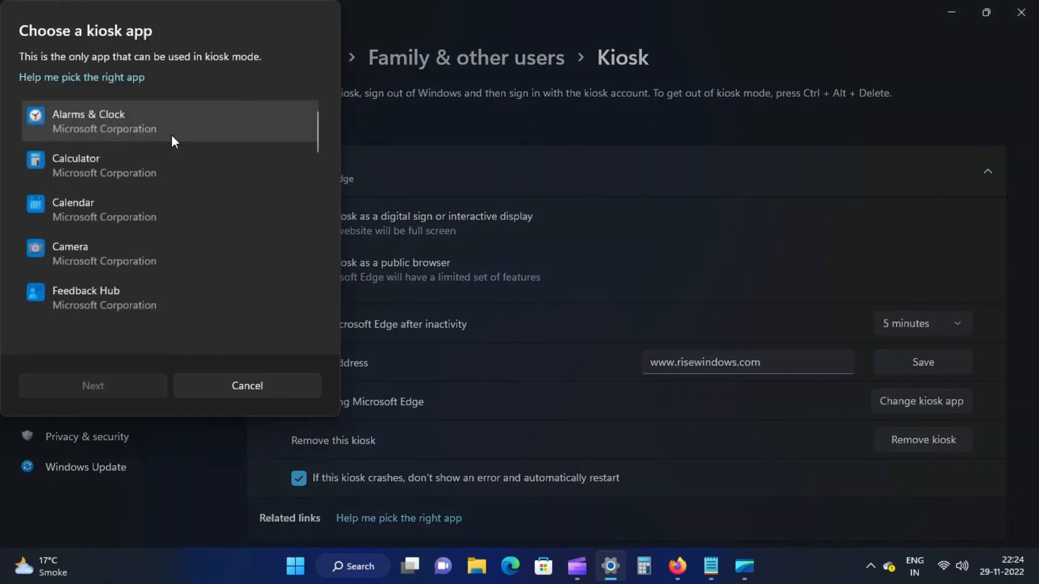
scroll(202, 235, "down", 2)
scroll(191, 227, "down", 2)
scroll(152, 217, "down", 2)
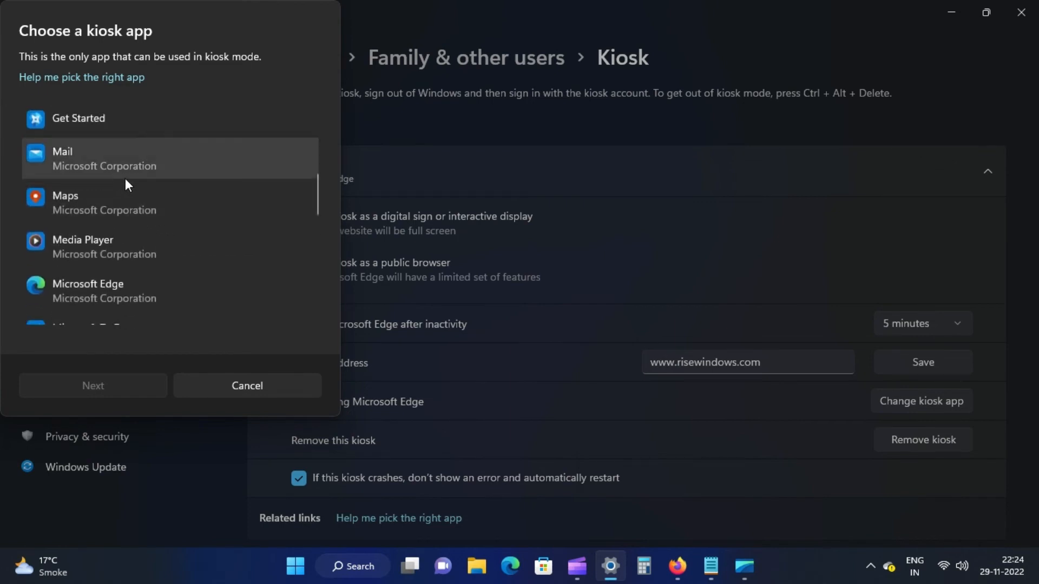
scroll(149, 211, "down", 3)
scroll(150, 209, "down", 1)
scroll(173, 209, "down", 1)
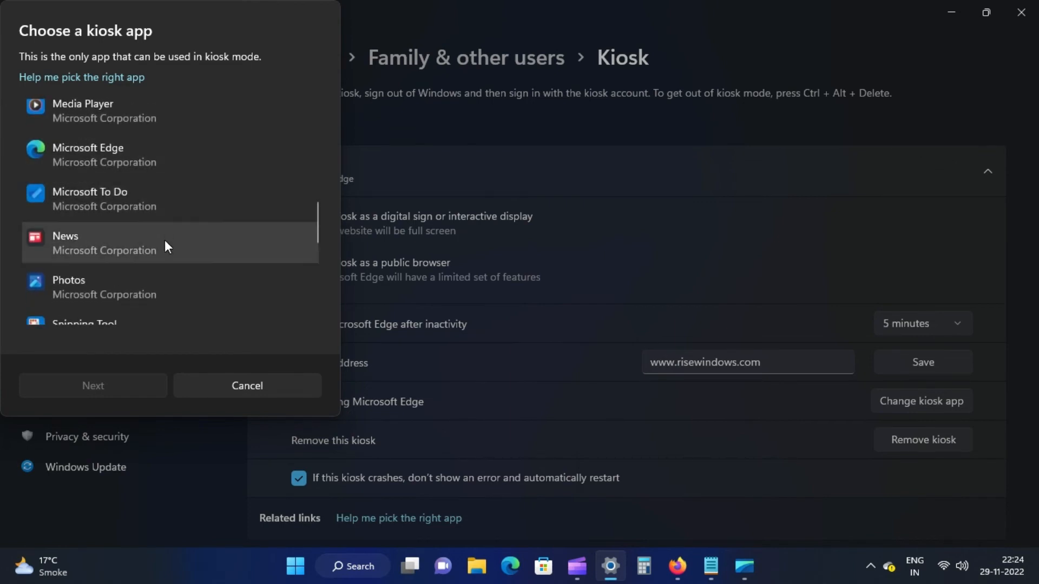
scroll(165, 239, "down", 2)
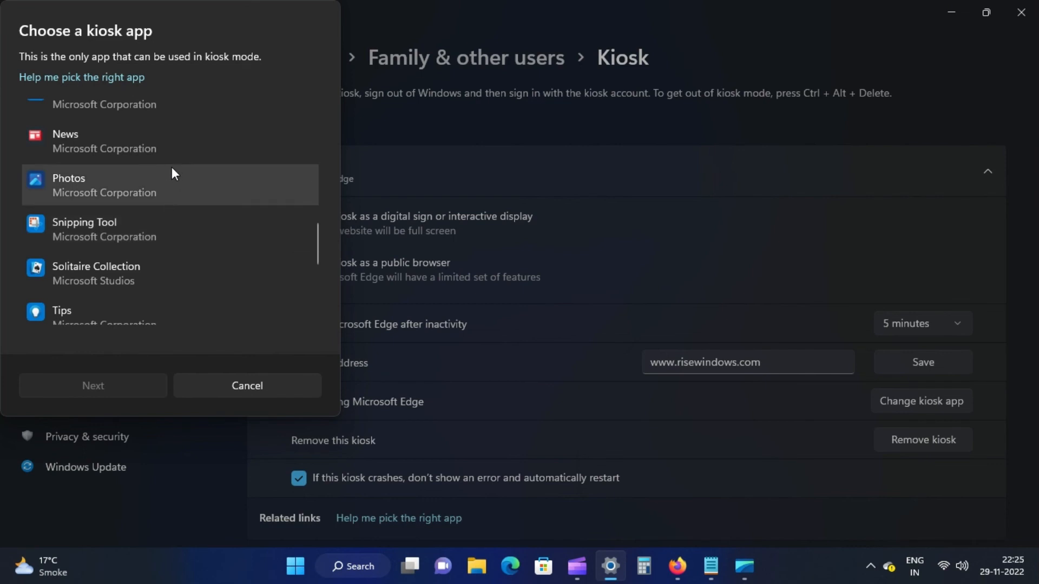
left_click(182, 187)
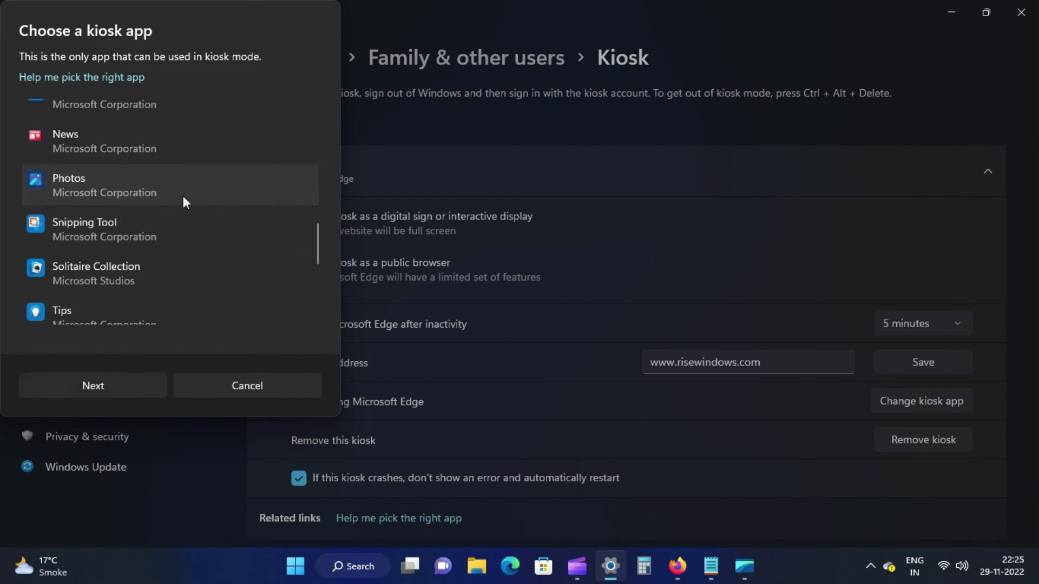
left_click(131, 393)
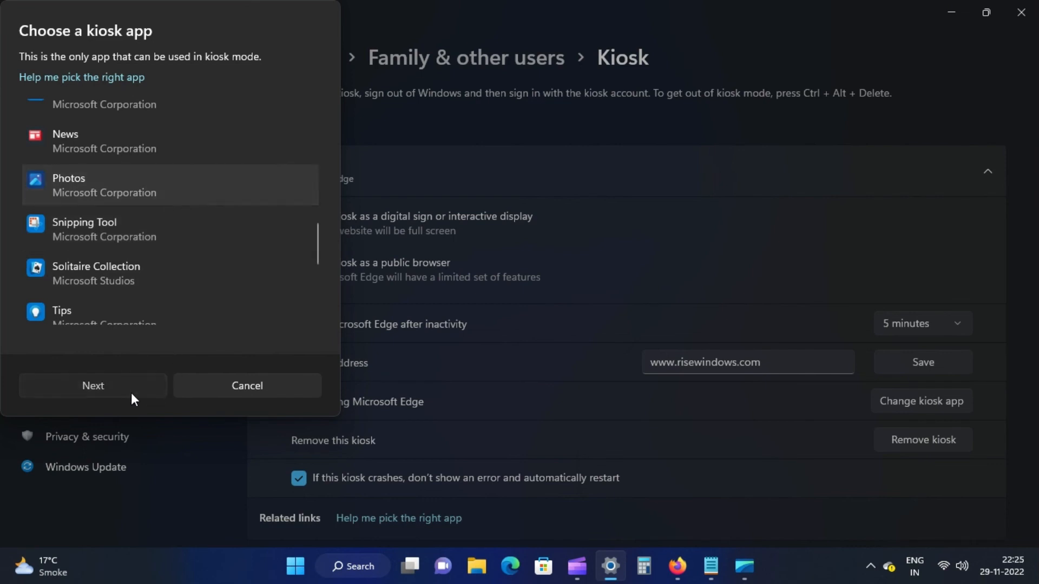